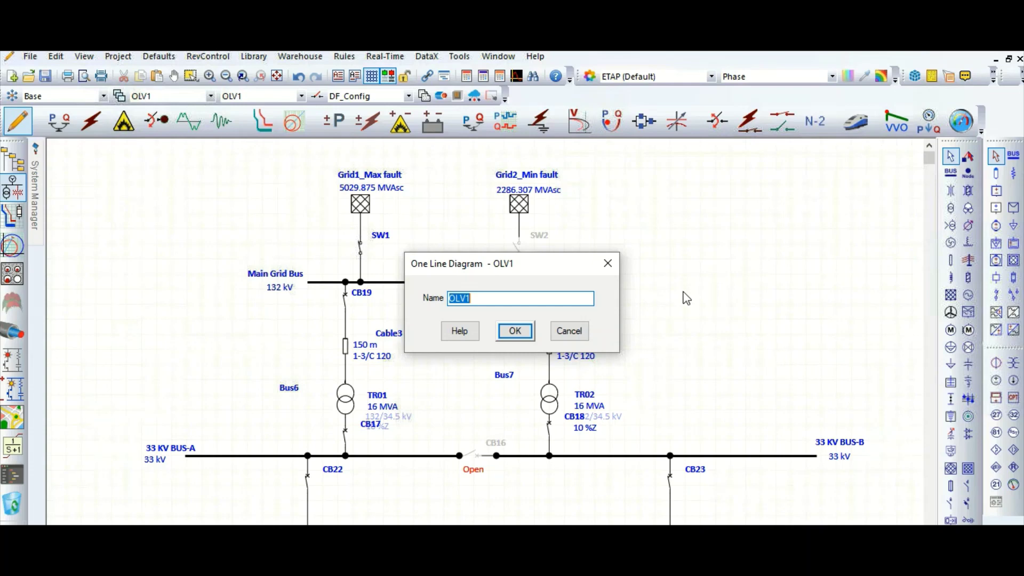
Close the One Line Diagram naming prompt to return to the diagram
click(610, 262)
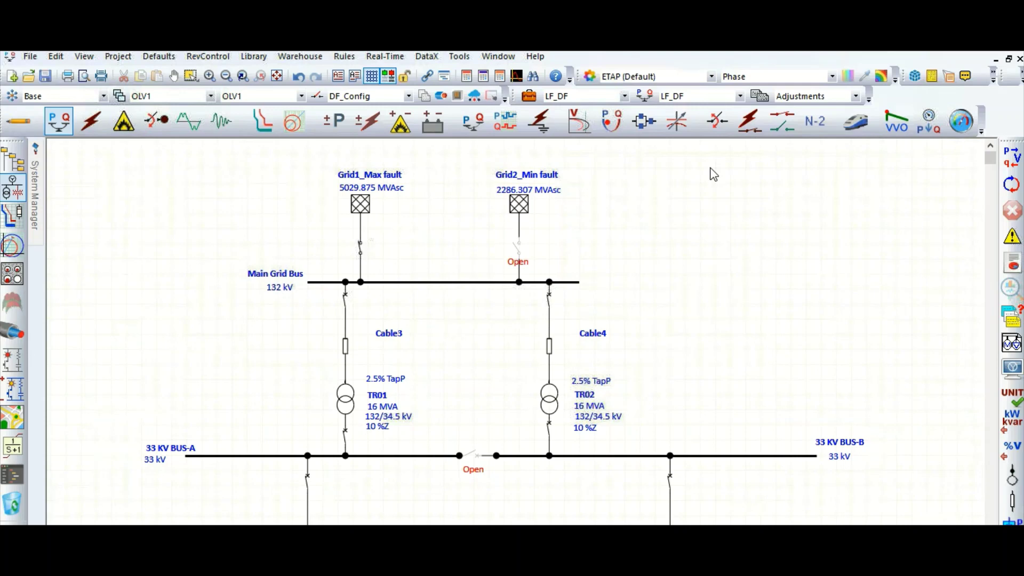
click(529, 96)
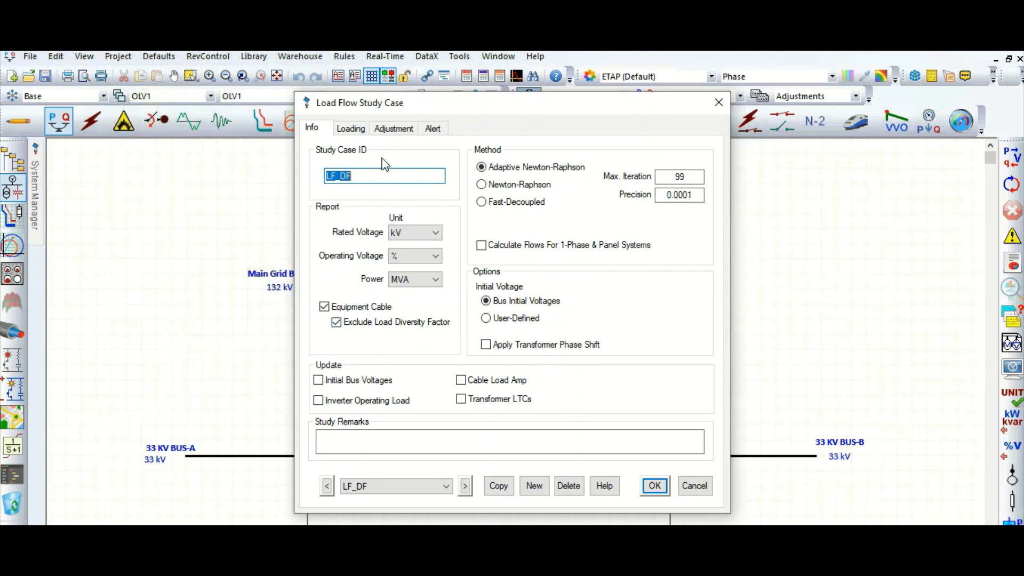
click(356, 130)
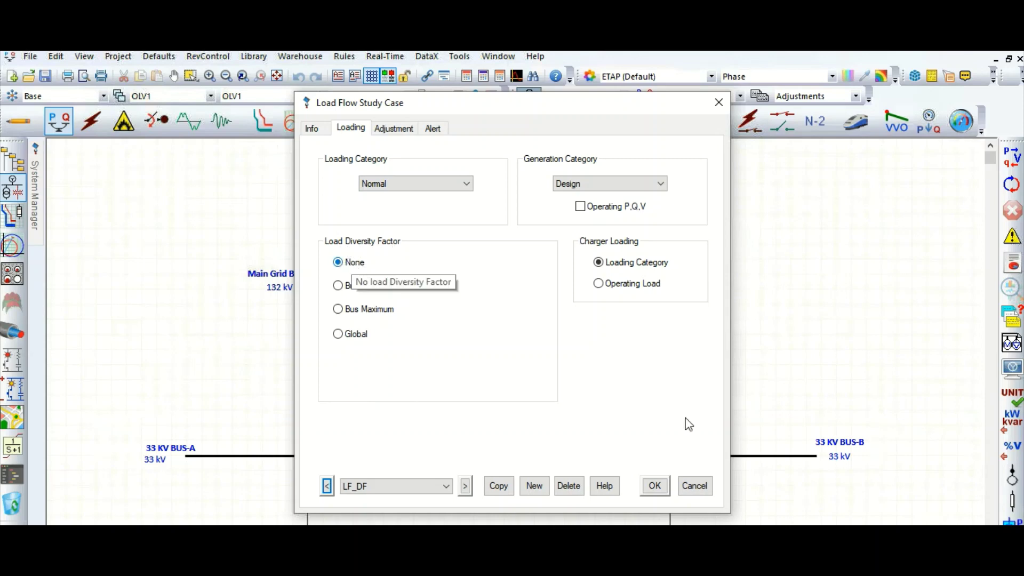
click(655, 485)
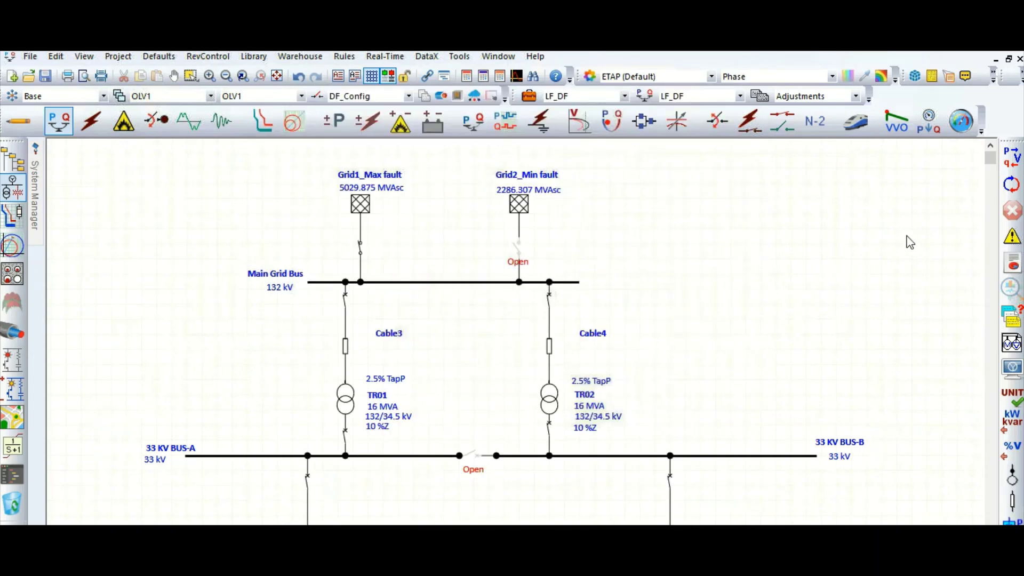
Run the LF_DF load flow, showing Grid1 supplying 4465 kW and 1974 kvar
click(1014, 161)
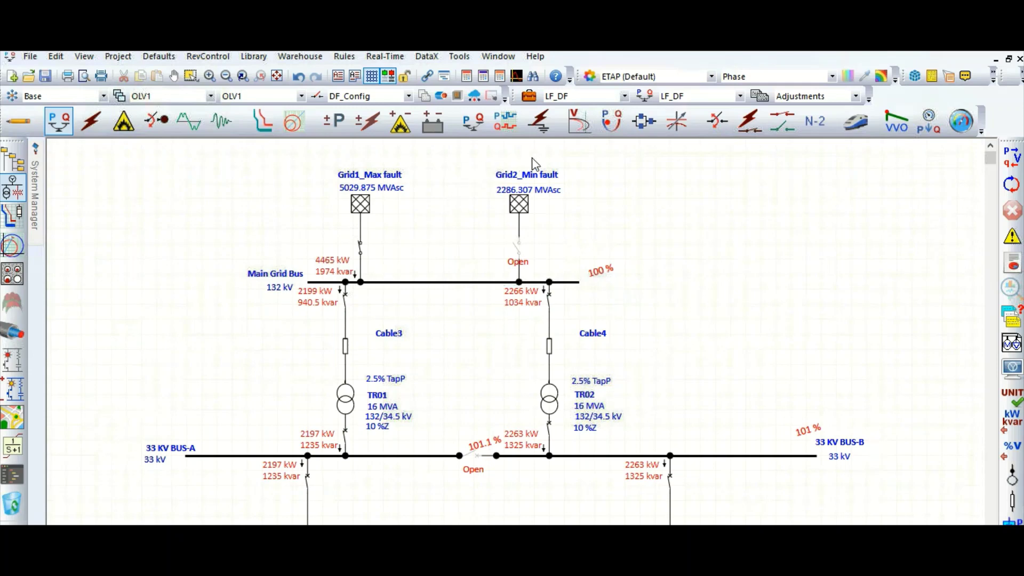
click(531, 98)
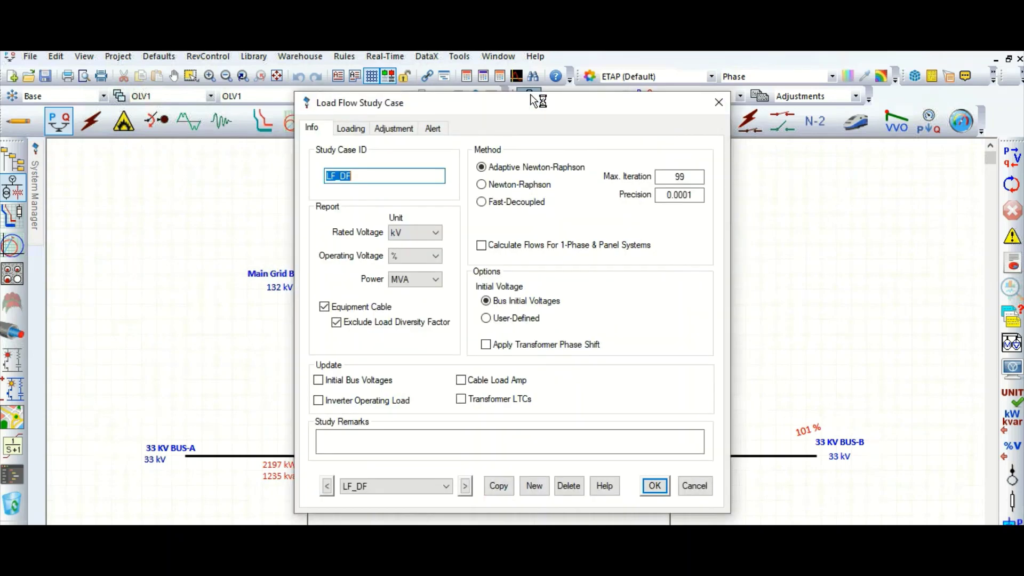
click(351, 129)
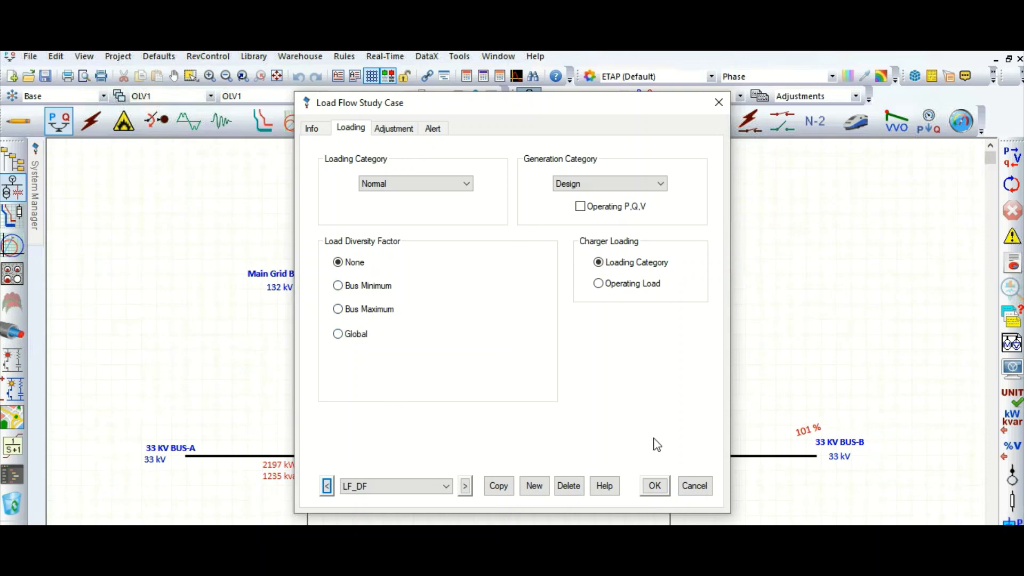
click(693, 487)
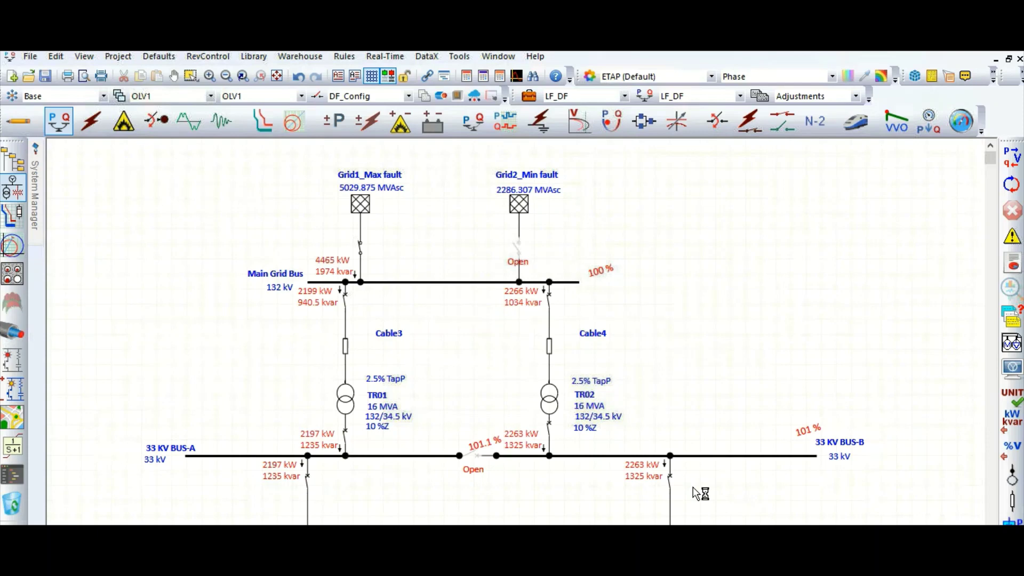
double_click(204, 458)
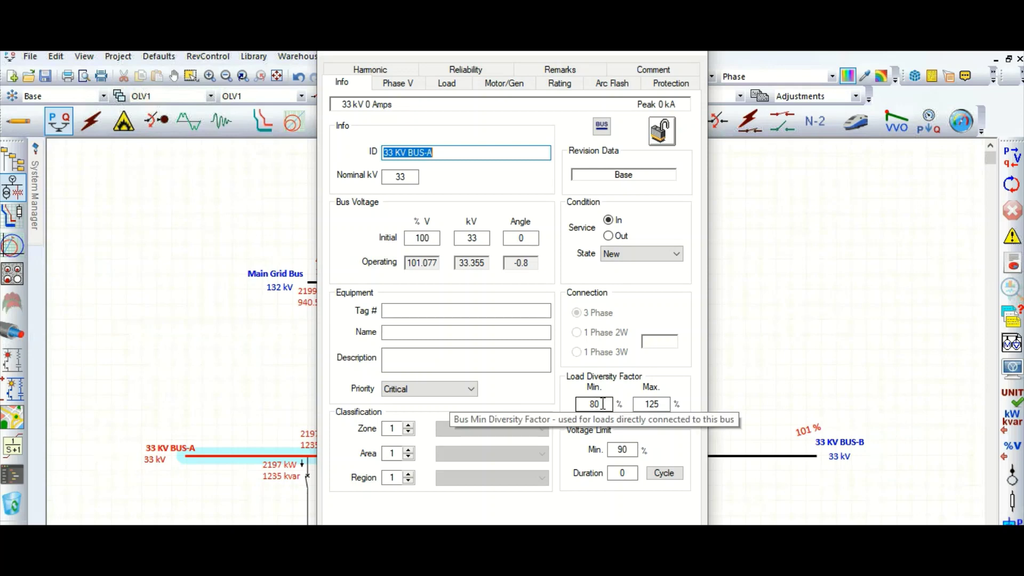
click(603, 403)
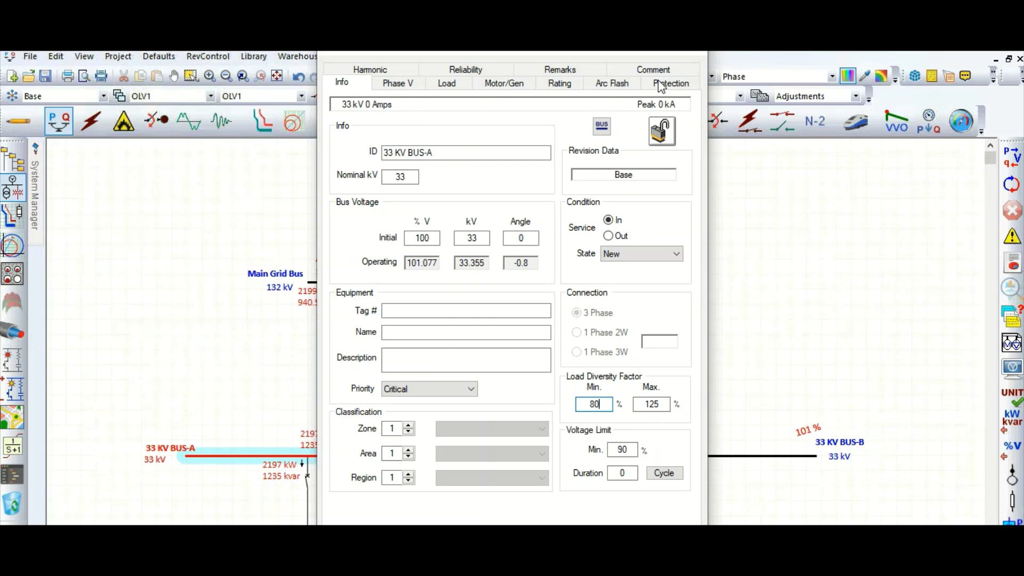
click(662, 404)
key(Return)
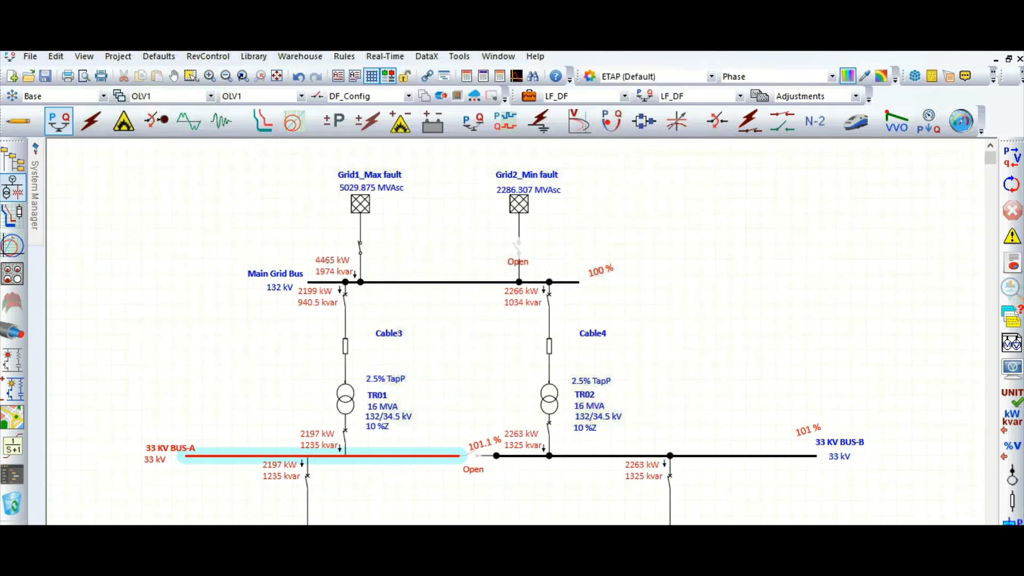
In LF_DF Loading, choose a Global diversity factor and change Constant kVA, Z, I and Generic from 60 to 70
click(530, 96)
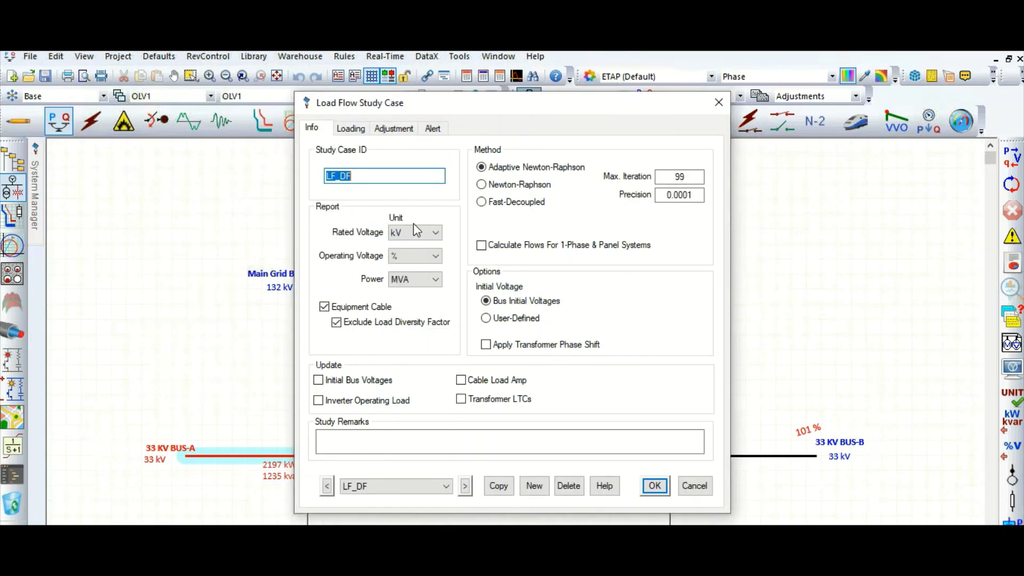
click(353, 130)
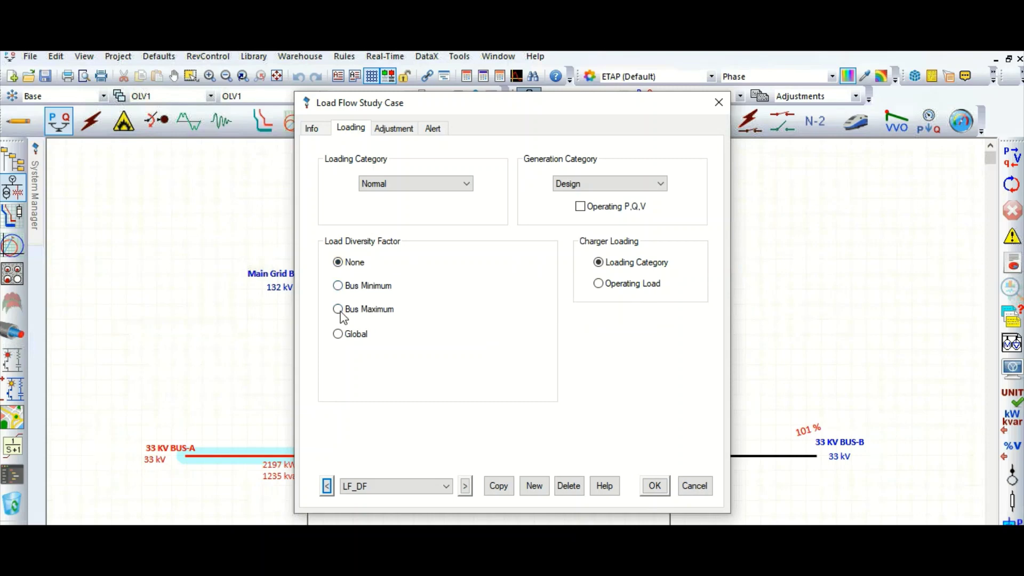
click(340, 335)
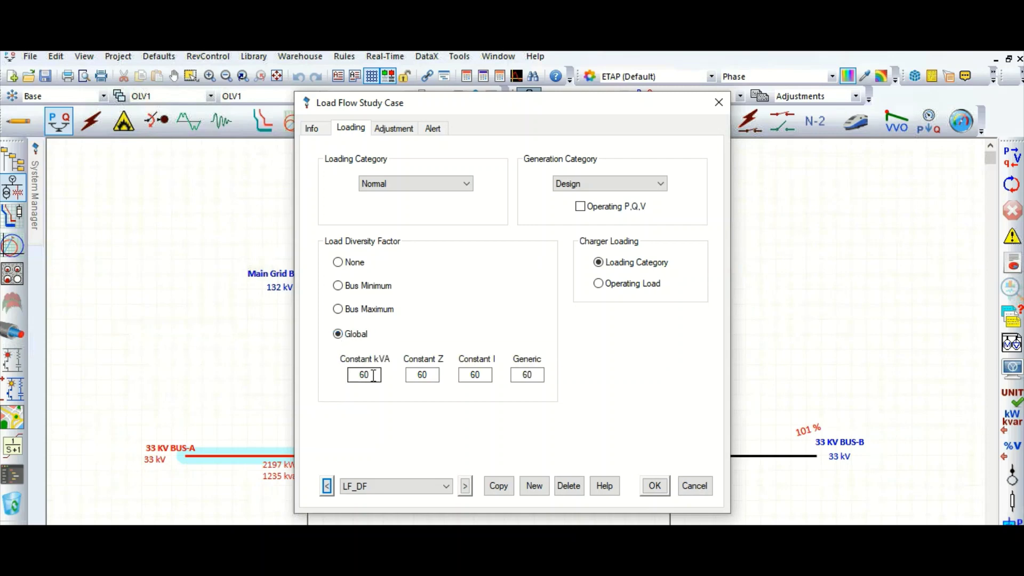
drag(372, 376, 341, 381)
text(70)
double_click(367, 376)
double_click(423, 375)
text(70)
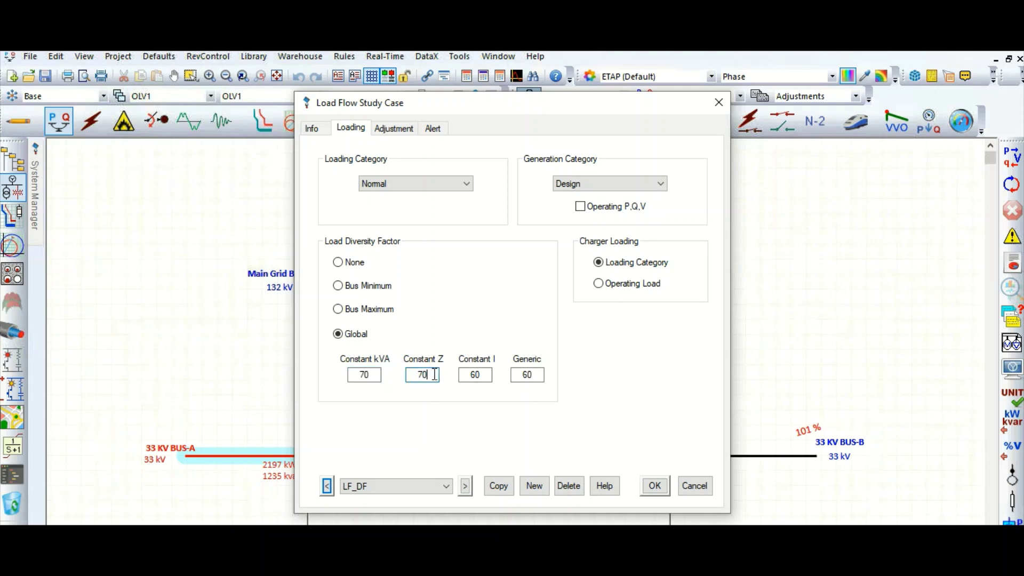
double_click(479, 376)
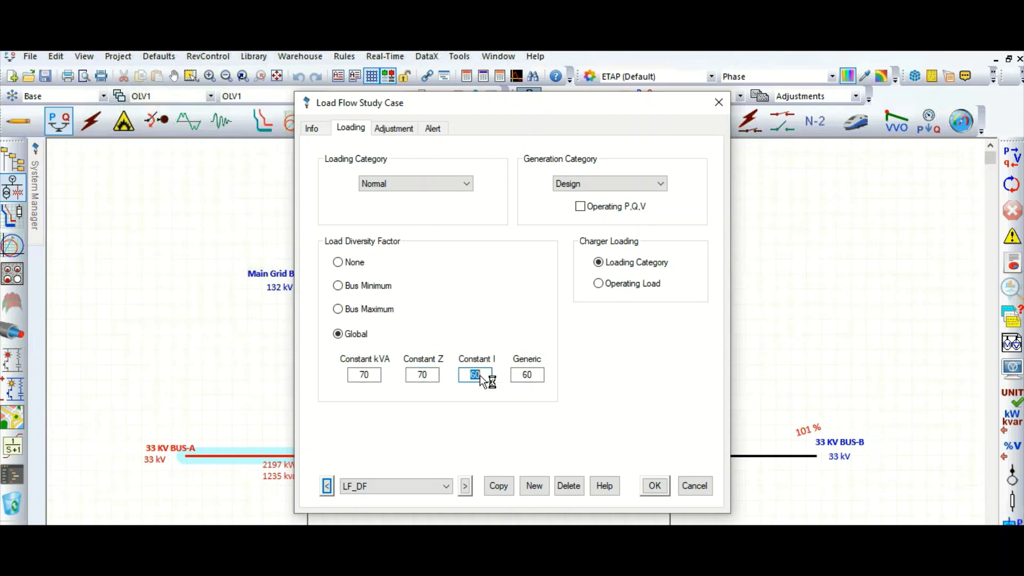
text(70)
double_click(527, 376)
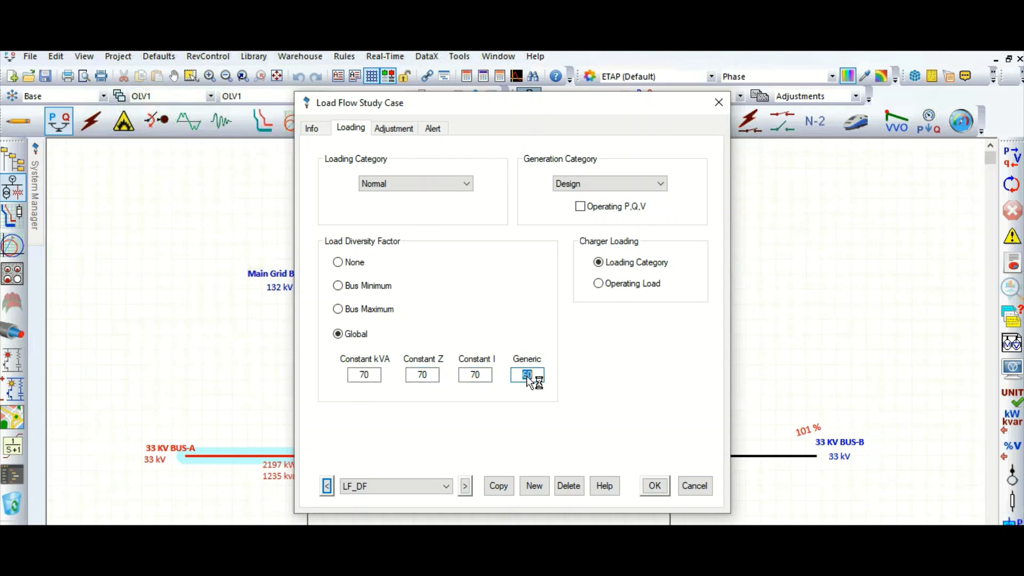
text(70)
Apply the 70% diversity study case and rerun the load flow: Grid1 now supplies 3128 kW, 1112 kvar
click(657, 486)
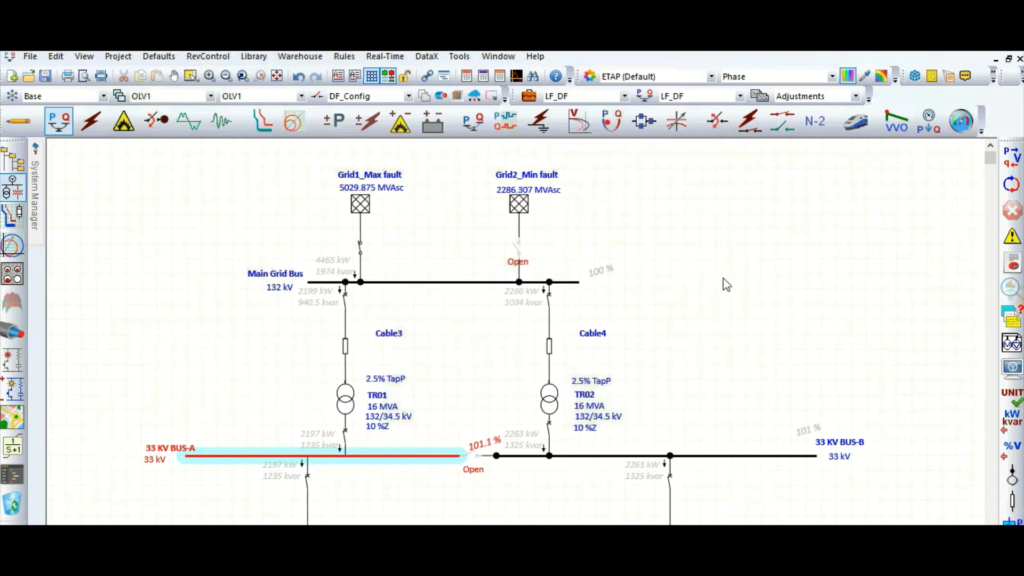
click(1012, 159)
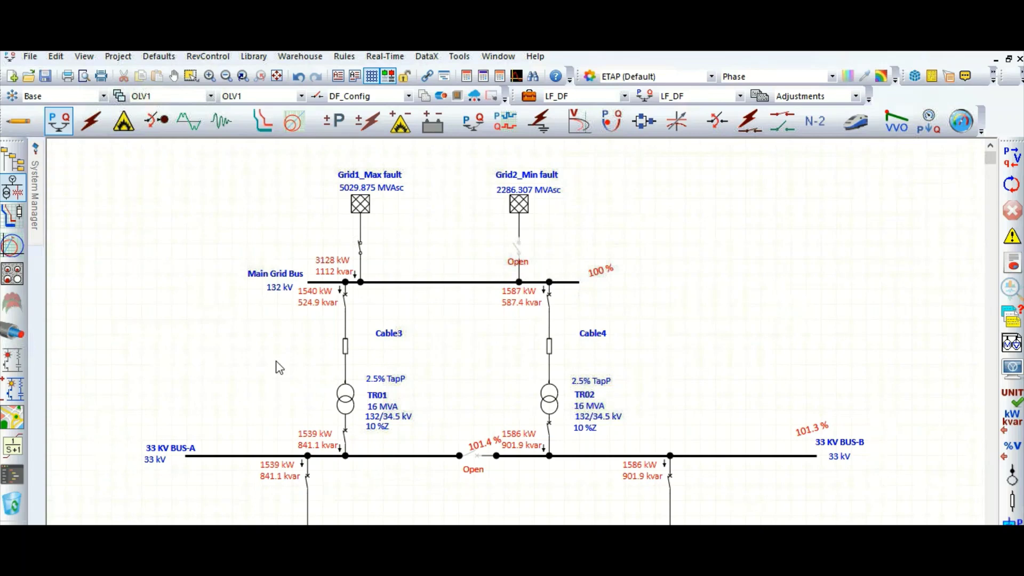
Set the LF_DF Load Diversity Factor to None and save the study case
click(529, 97)
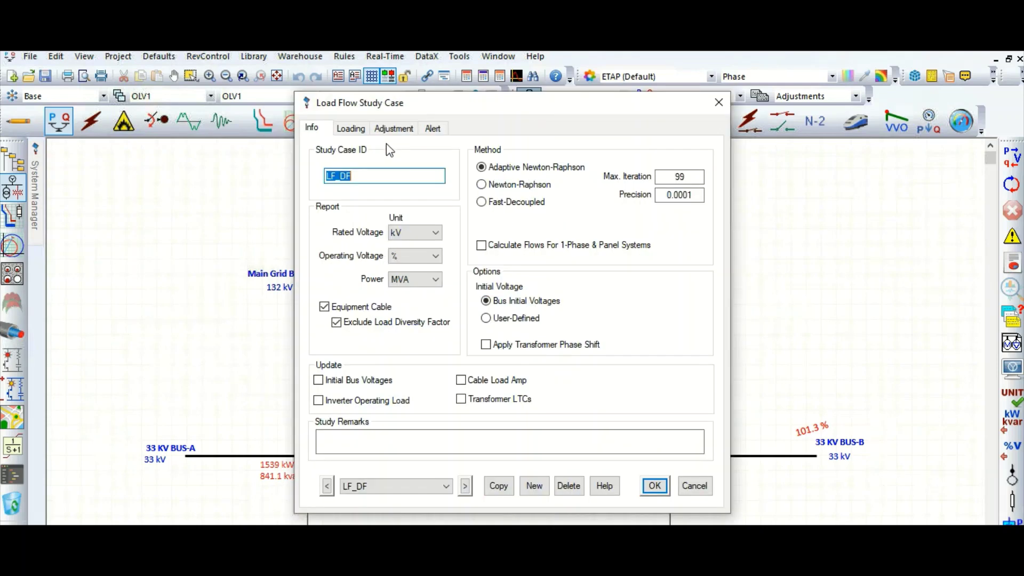
click(354, 129)
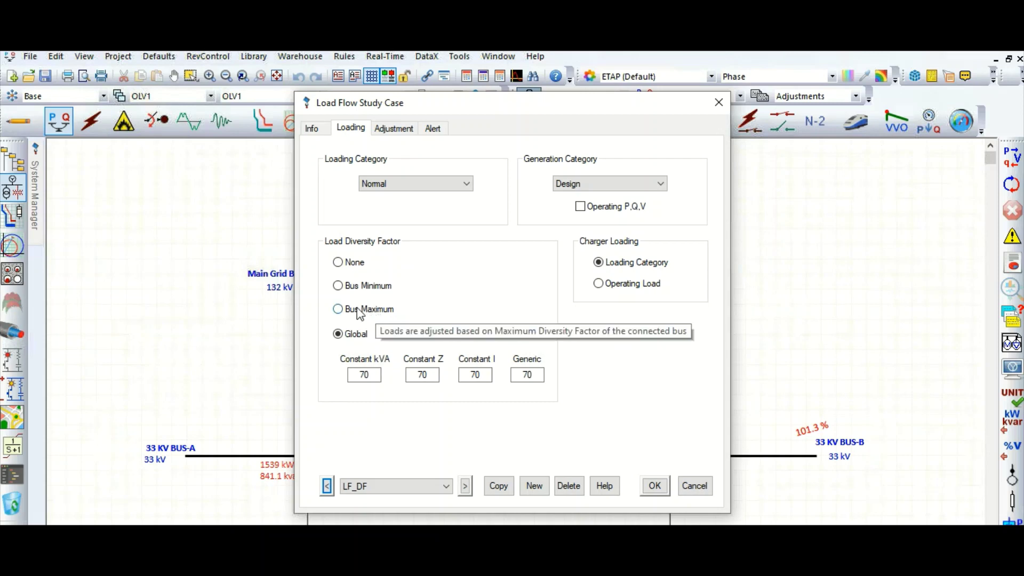
click(343, 263)
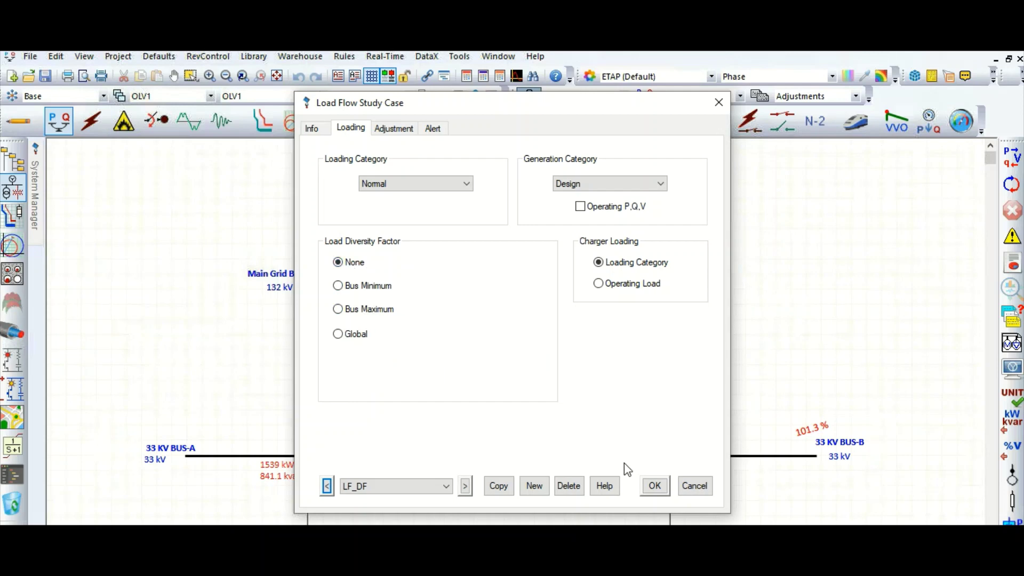
click(655, 486)
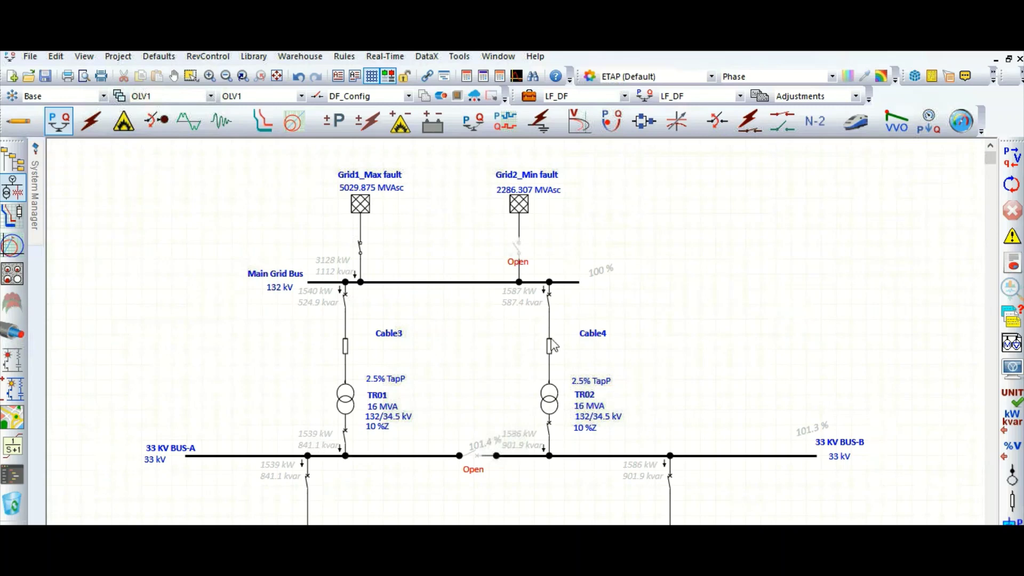
Rerun the load flow without diversity (Grid1 4465 kW, 1974 kvar) and review the 6.6 kV bus results
click(1012, 158)
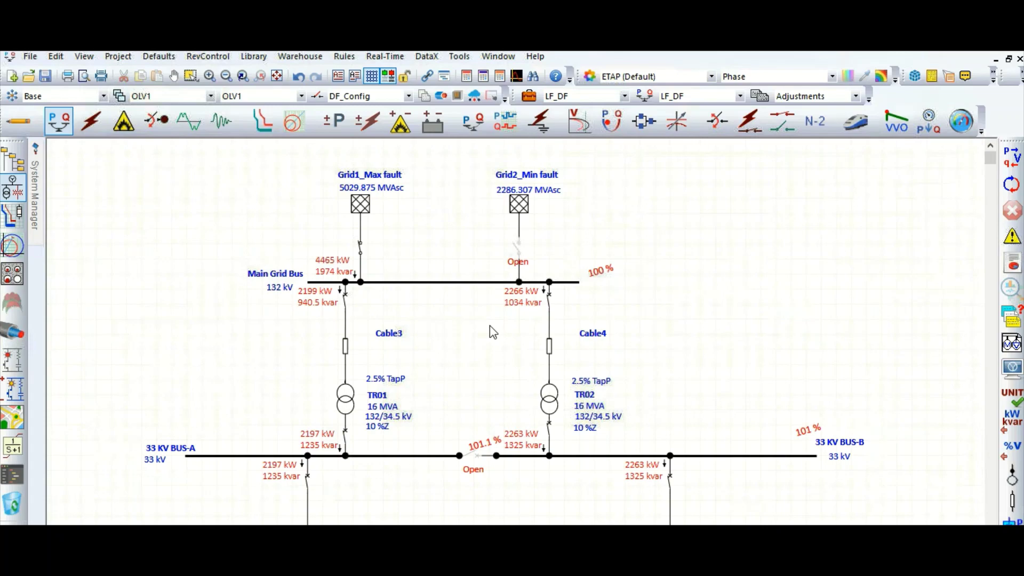
scroll(489, 331, down, 3)
scroll(490, 331, down, 2)
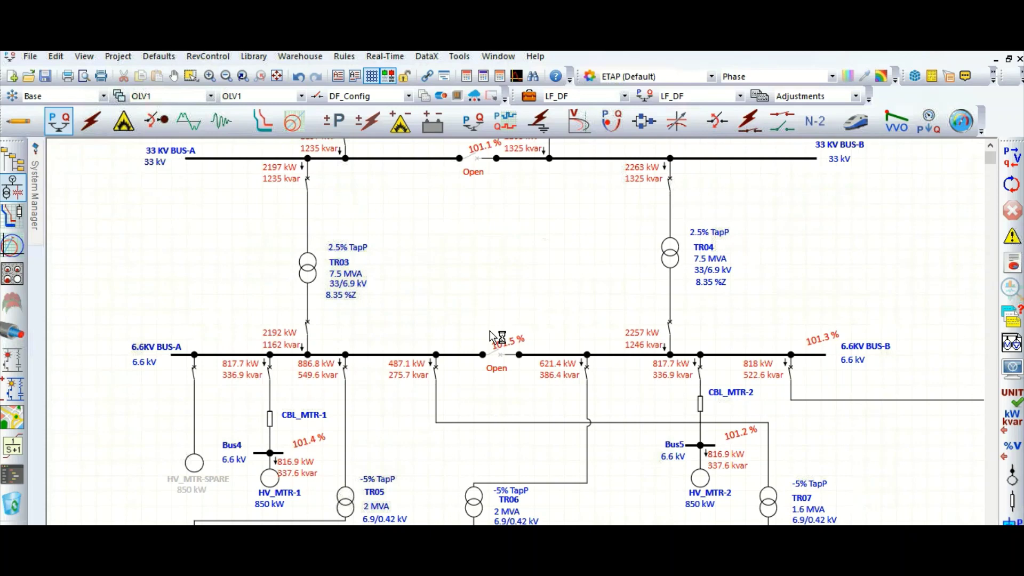
scroll(490, 337, down, 2)
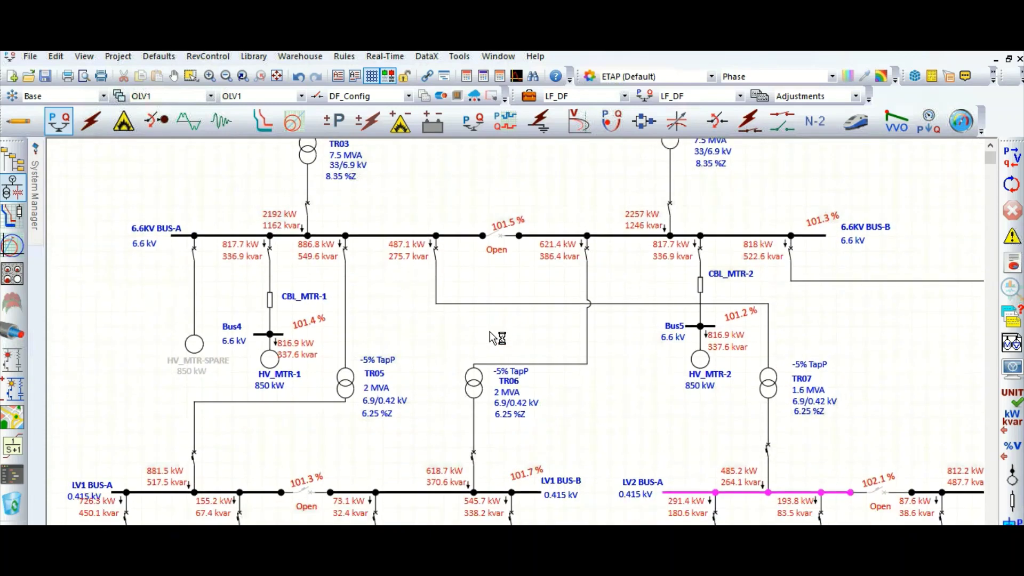